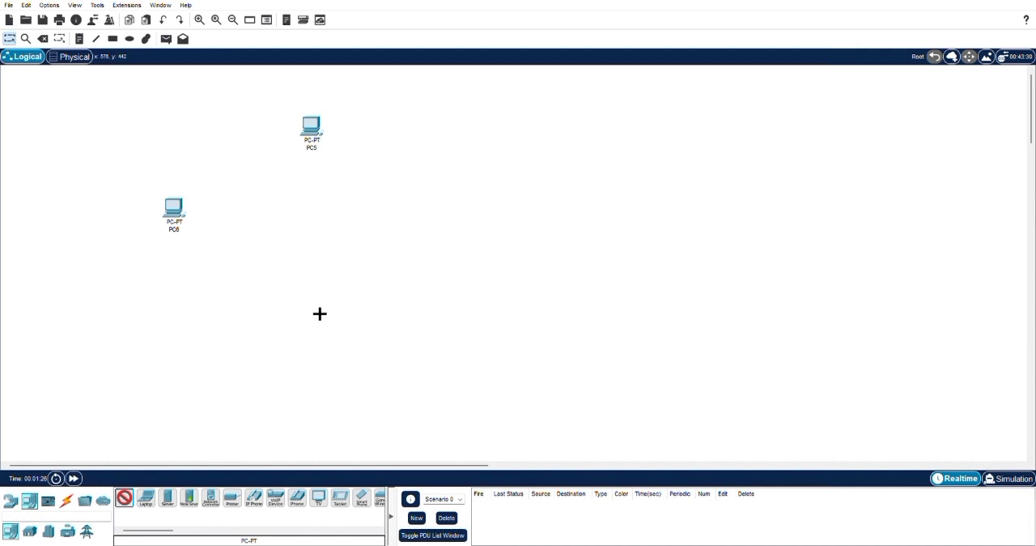
- Place three more PCs in the logical workspace, two below and one to the right of the existing pair, forming a ring
{"action": "left_click", "coordinate": [241, 325]}
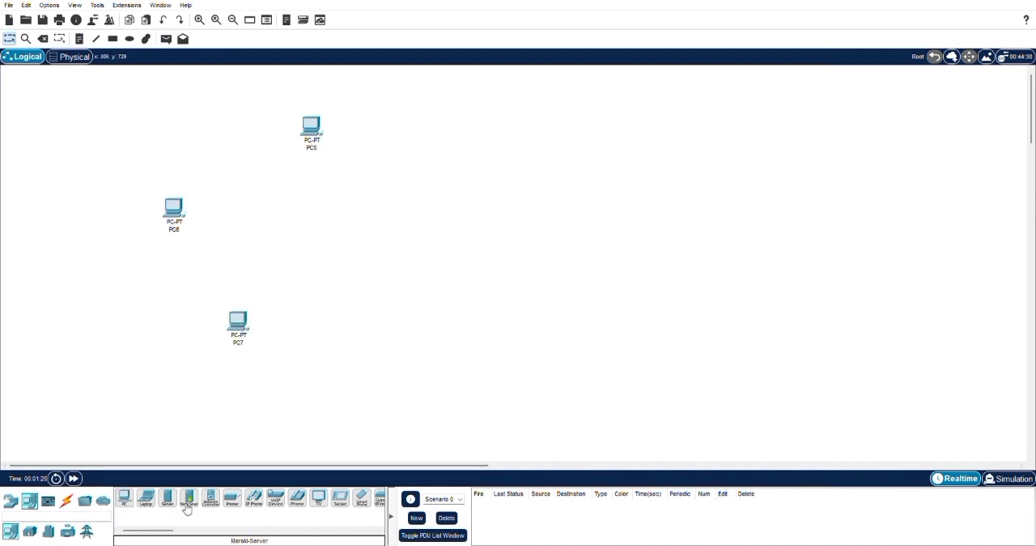
{"action": "left_click", "coordinate": [124, 499]}
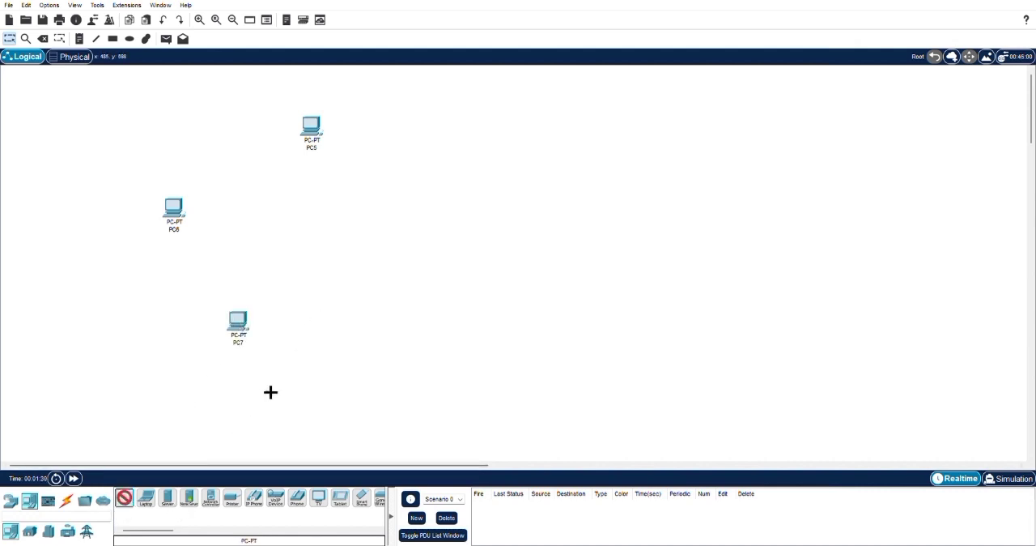
{"action": "left_click", "coordinate": [317, 327]}
{"action": "left_click", "coordinate": [126, 499]}
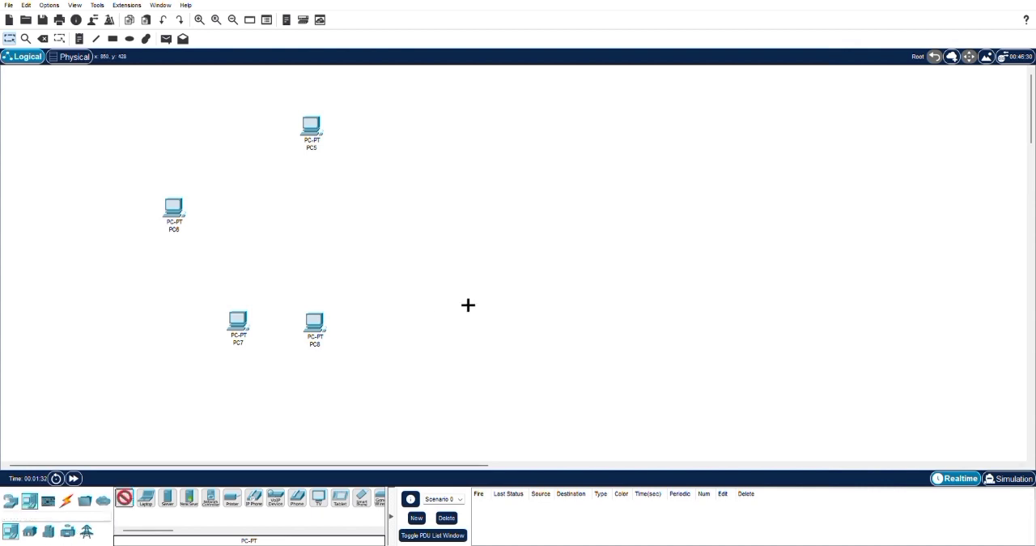
{"action": "left_click", "coordinate": [373, 228]}
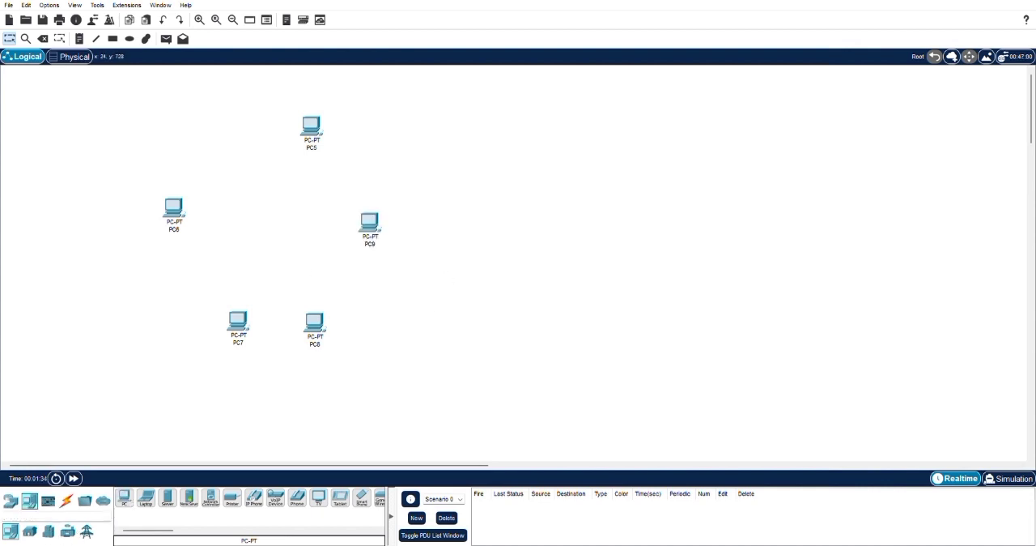
- Add a 2960 switch in the middle of the five PCs
{"action": "left_click", "coordinate": [11, 500]}
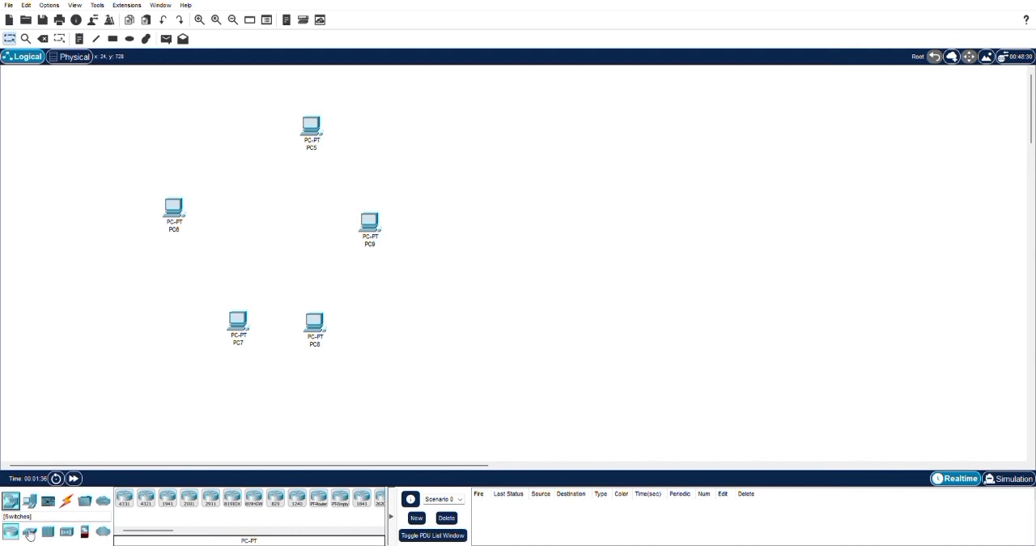
{"action": "left_click", "coordinate": [29, 531]}
{"action": "left_click", "coordinate": [126, 499]}
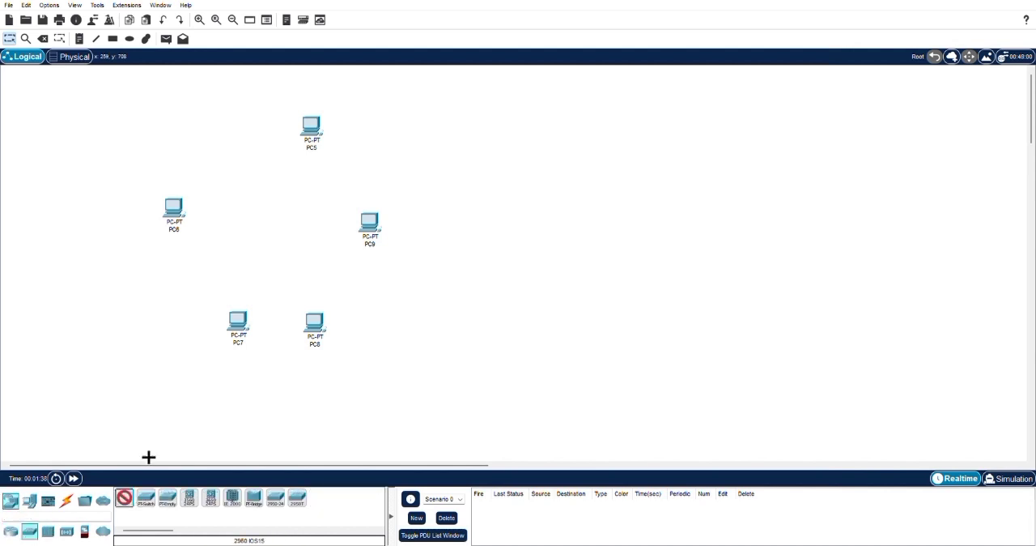
{"action": "left_click", "coordinate": [288, 226]}
- Reposition the five PCs around the switch so they form an evenly spaced star layout
{"action": "left_click_drag", "start_coordinate": [312, 123], "coordinate": [287, 117]}
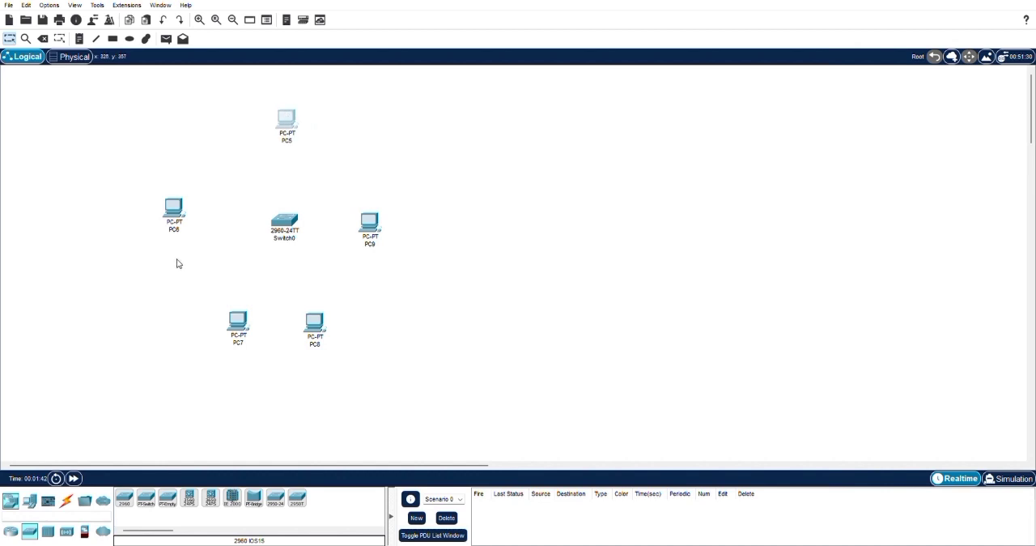
{"action": "left_click_drag", "start_coordinate": [179, 214], "coordinate": [182, 231]}
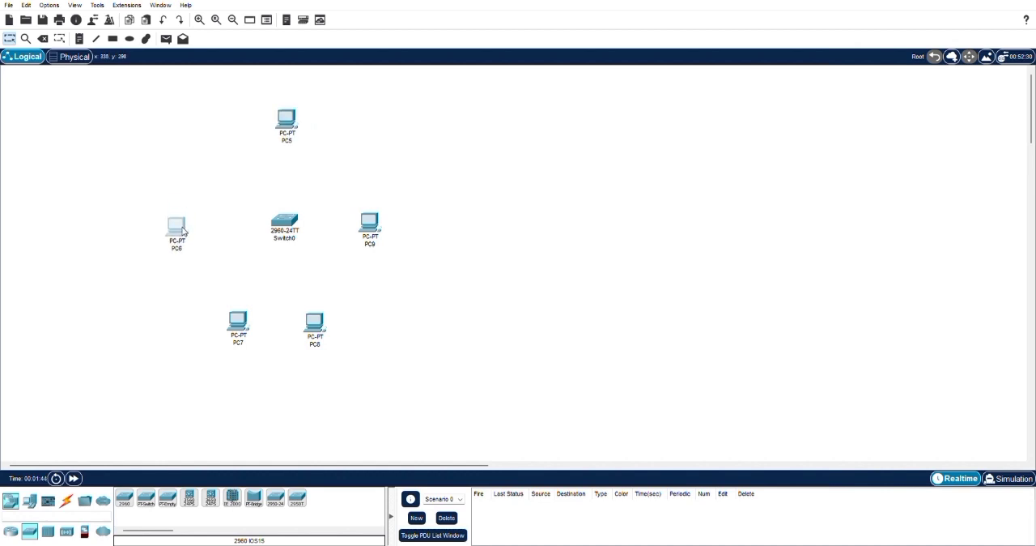
{"action": "left_click_drag", "start_coordinate": [364, 229], "coordinate": [375, 229]}
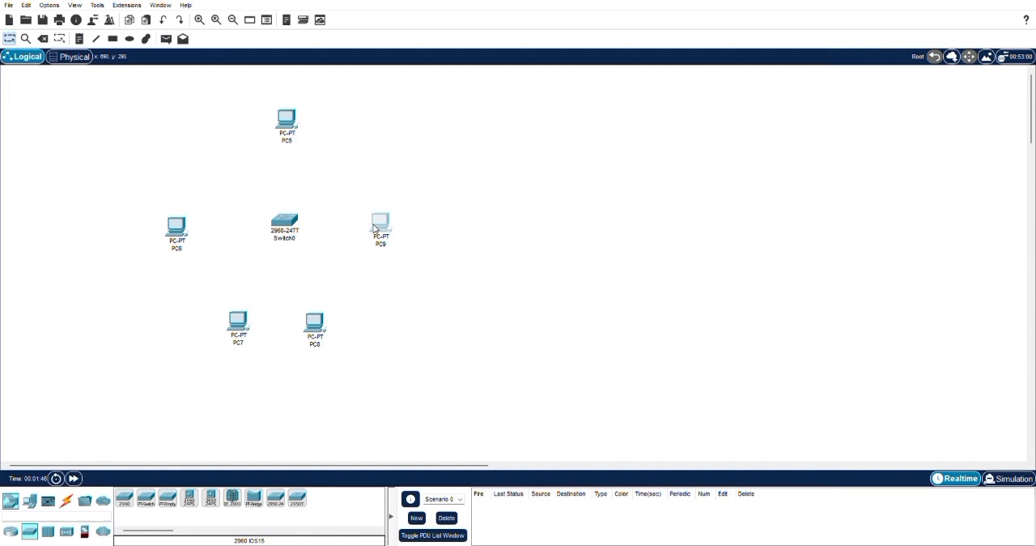
{"action": "left_click_drag", "start_coordinate": [314, 329], "coordinate": [323, 327]}
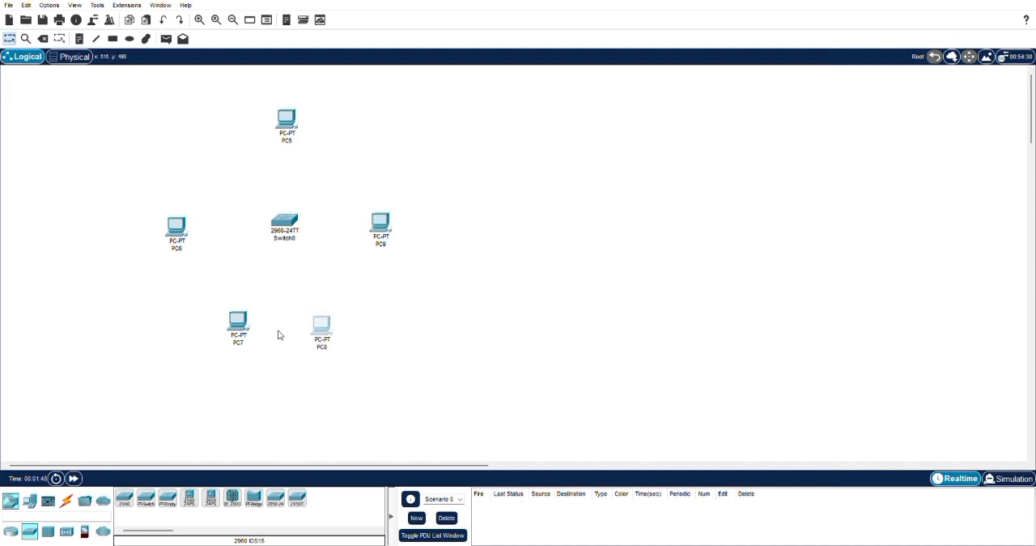
{"action": "left_click_drag", "start_coordinate": [243, 322], "coordinate": [242, 327]}
{"action": "left_click_drag", "start_coordinate": [321, 328], "coordinate": [335, 338]}
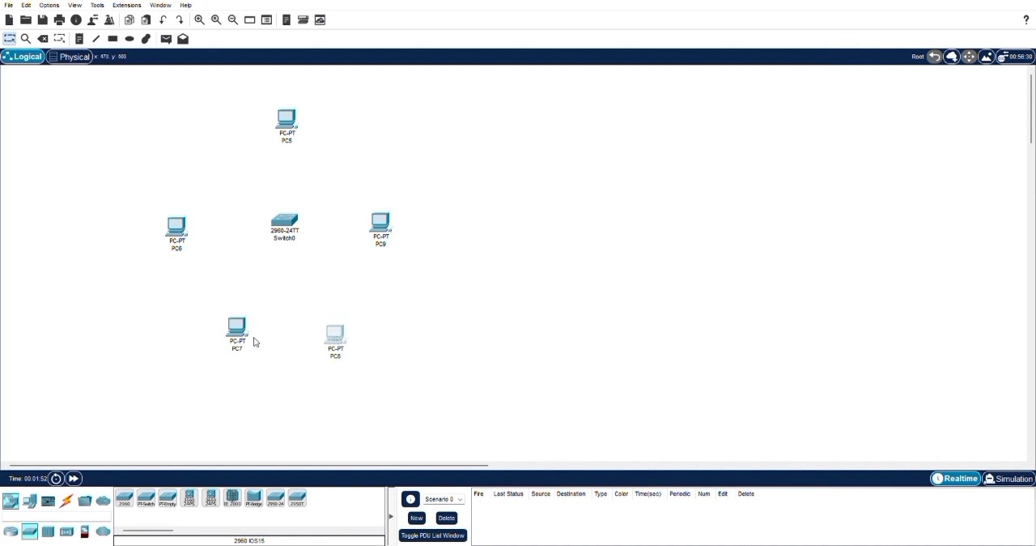
{"action": "left_click_drag", "start_coordinate": [243, 326], "coordinate": [241, 332]}
{"action": "left_click", "coordinate": [437, 331]}
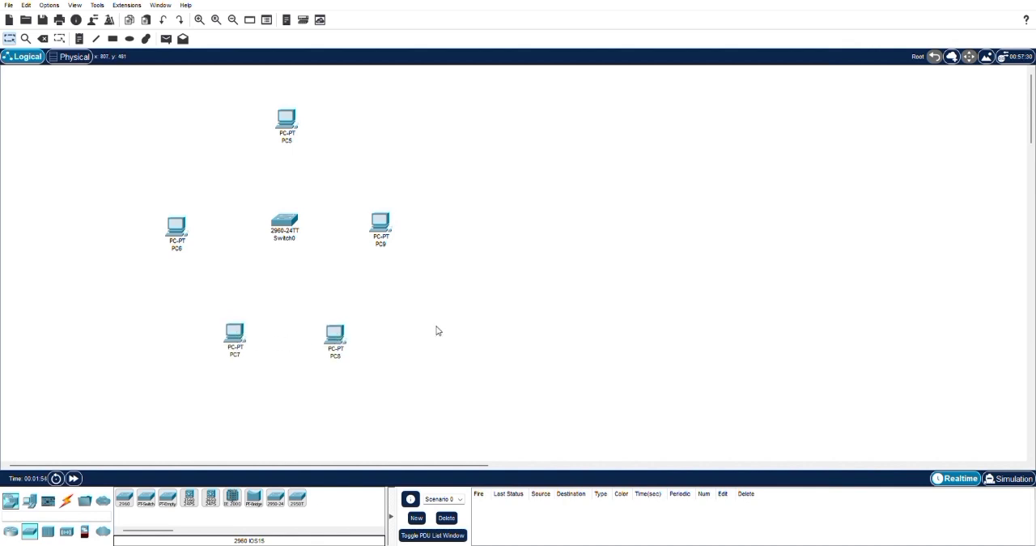
- Connect PC5 to the switch with a Copper Straight-Through cable
{"action": "left_click", "coordinate": [64, 504]}
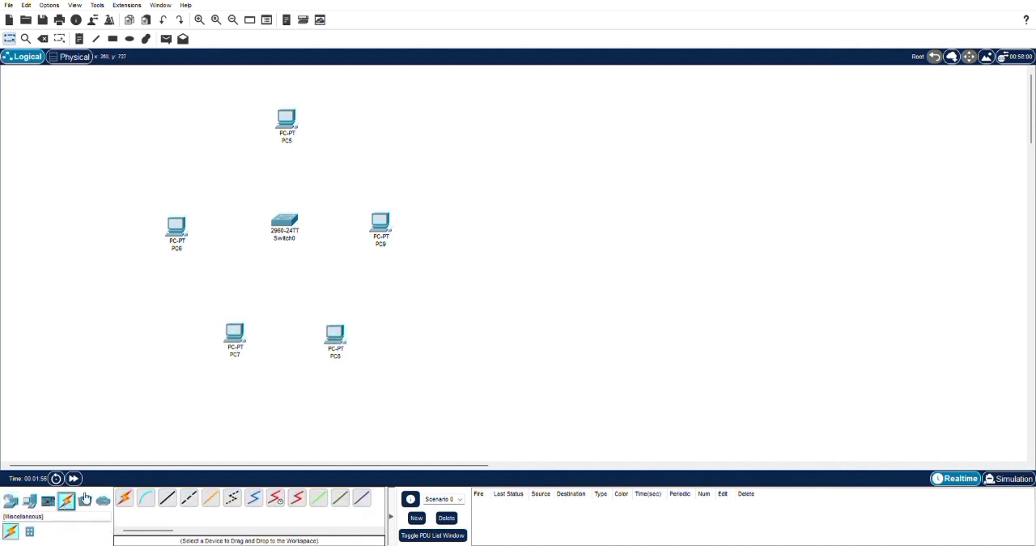
{"action": "left_click", "coordinate": [167, 497]}
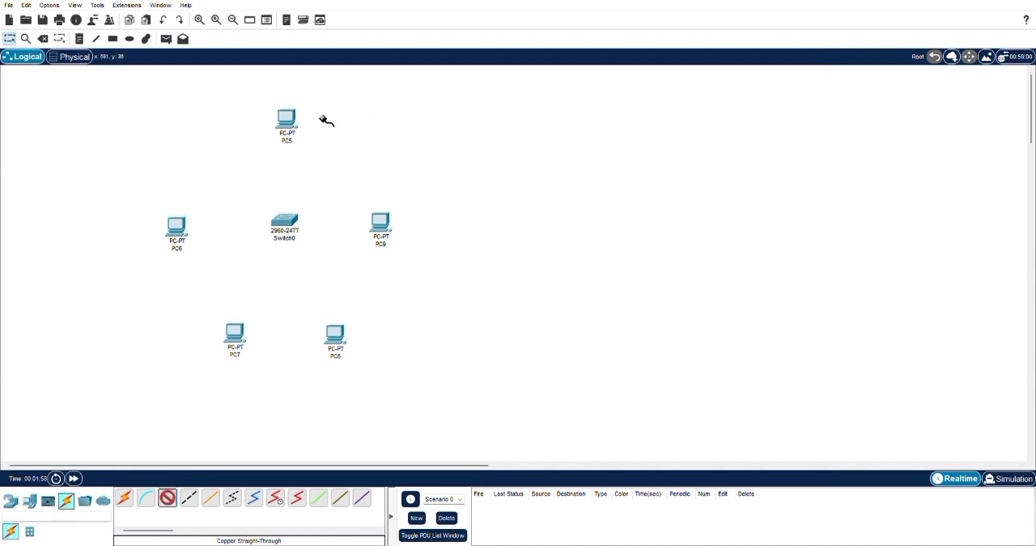
{"action": "left_click", "coordinate": [287, 123]}
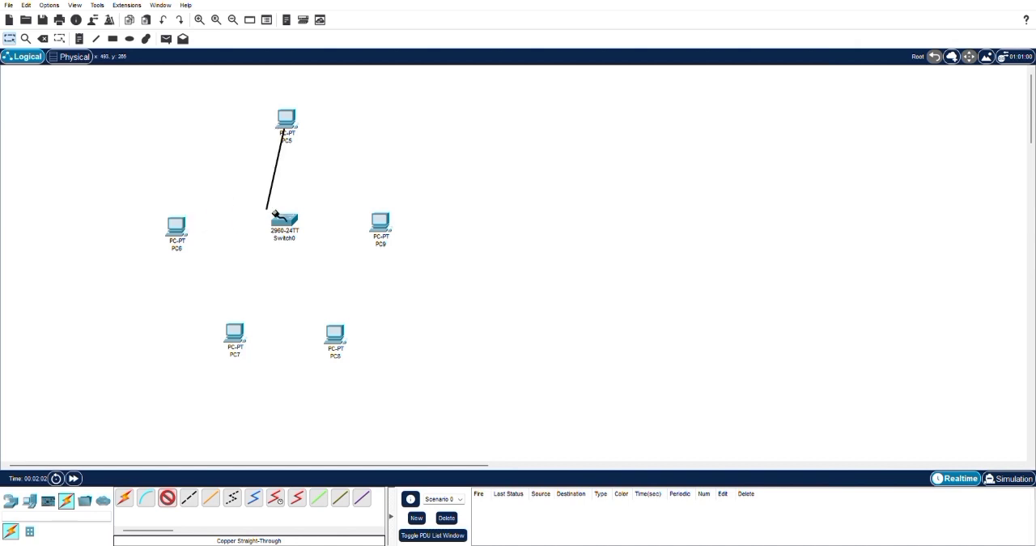
{"action": "left_click", "coordinate": [294, 223]}
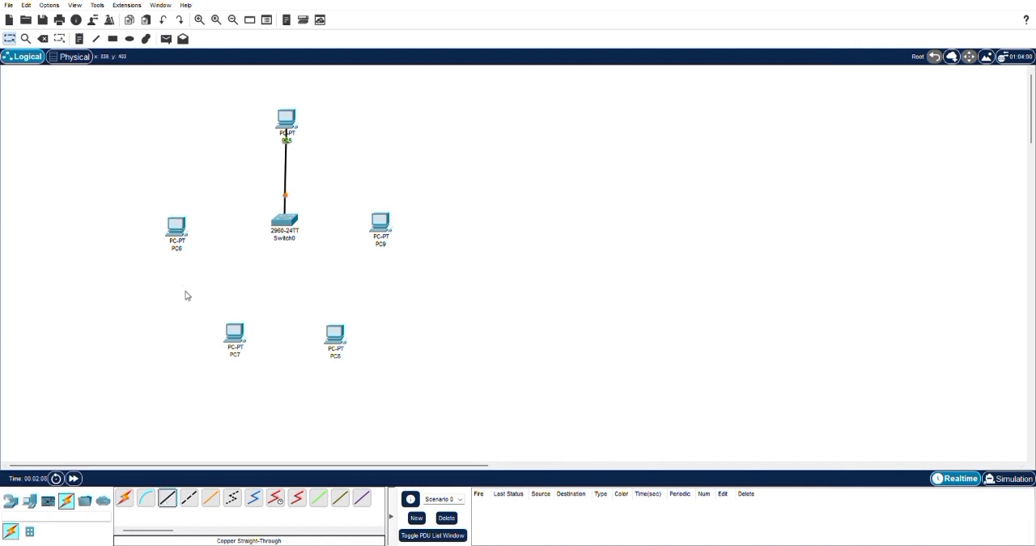
- Connect PC6 and PC7 to the switch with Copper Straight-Through cables
{"action": "left_click", "coordinate": [175, 224]}
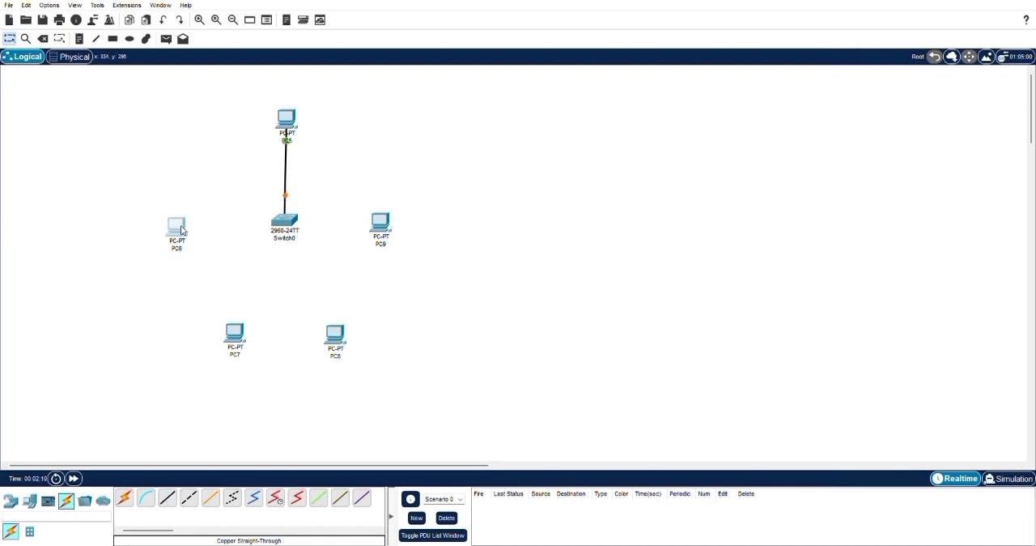
{"action": "left_click", "coordinate": [735, 114]}
{"action": "left_click", "coordinate": [167, 497]}
{"action": "left_click", "coordinate": [179, 228]}
{"action": "left_click", "coordinate": [282, 224]}
{"action": "left_click", "coordinate": [168, 497]}
{"action": "left_click", "coordinate": [240, 338]}
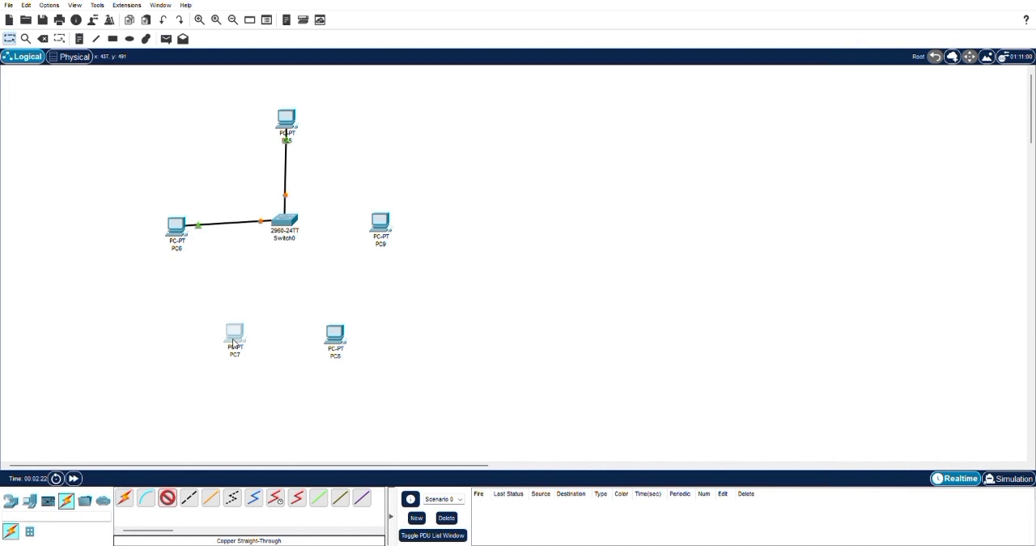
{"action": "left_click", "coordinate": [283, 224]}
- Connect PC8 and PC9 to the switch with Copper Straight-Through cables
{"action": "left_click", "coordinate": [169, 497]}
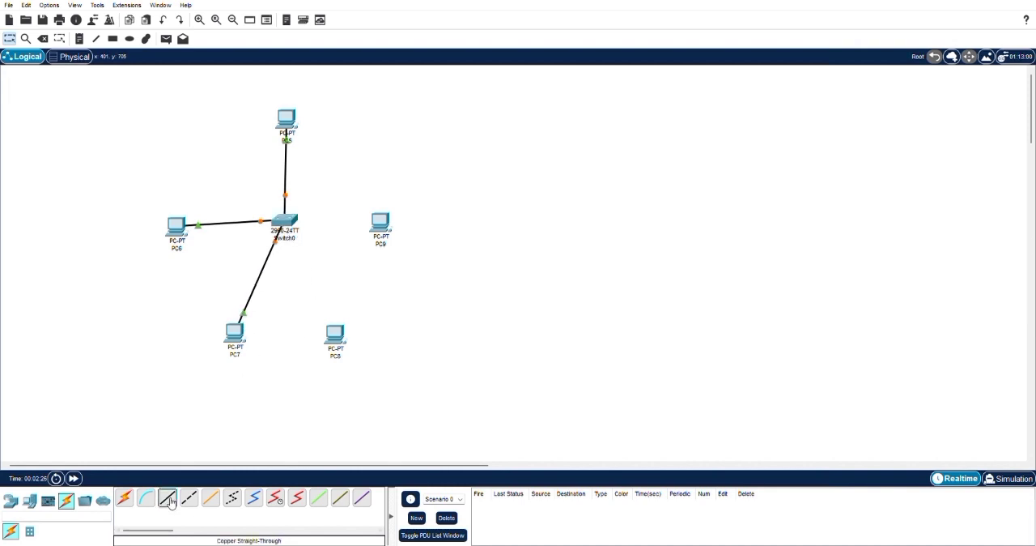
{"action": "left_click", "coordinate": [335, 336]}
{"action": "left_click", "coordinate": [349, 371]}
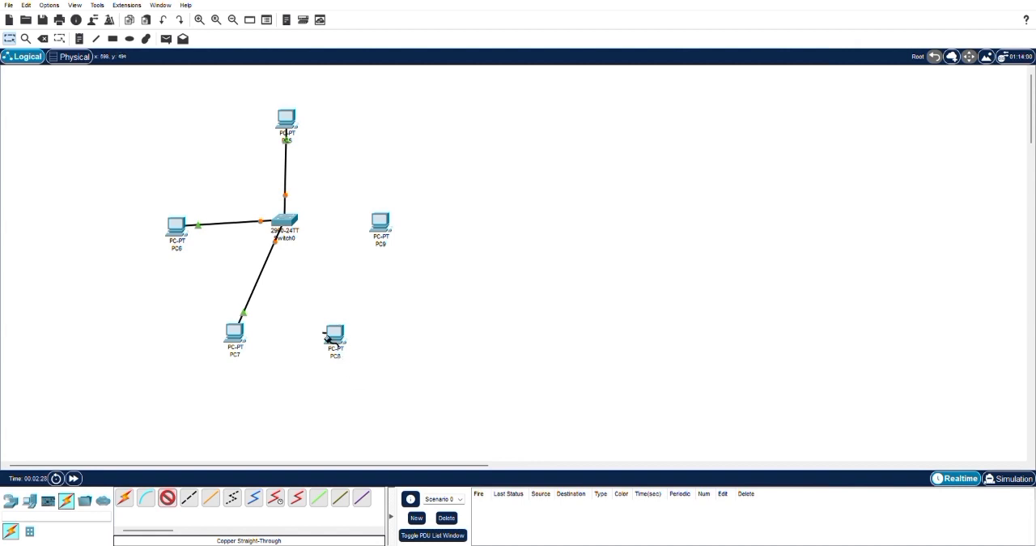
{"action": "left_click", "coordinate": [294, 231]}
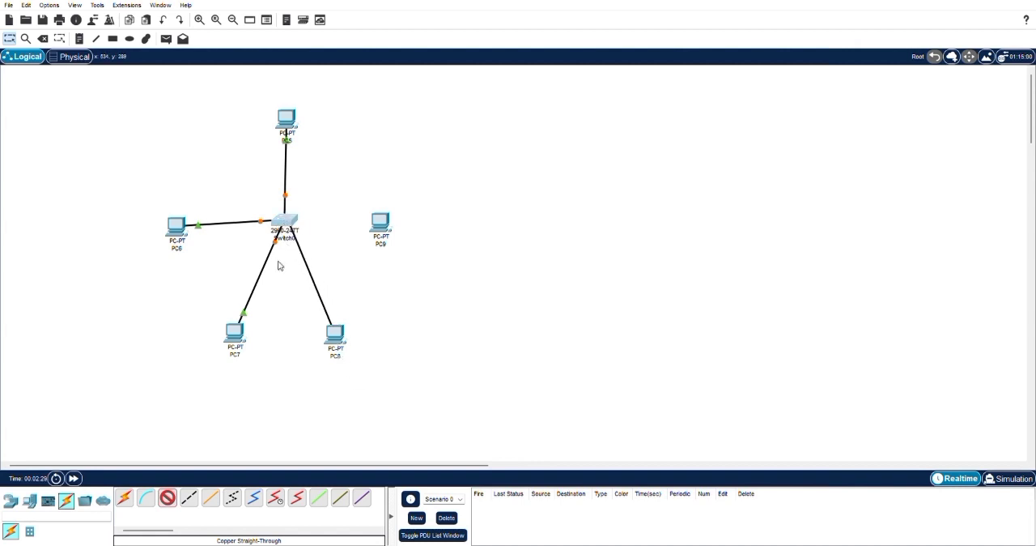
{"action": "left_click", "coordinate": [316, 247]}
{"action": "left_click", "coordinate": [169, 498]}
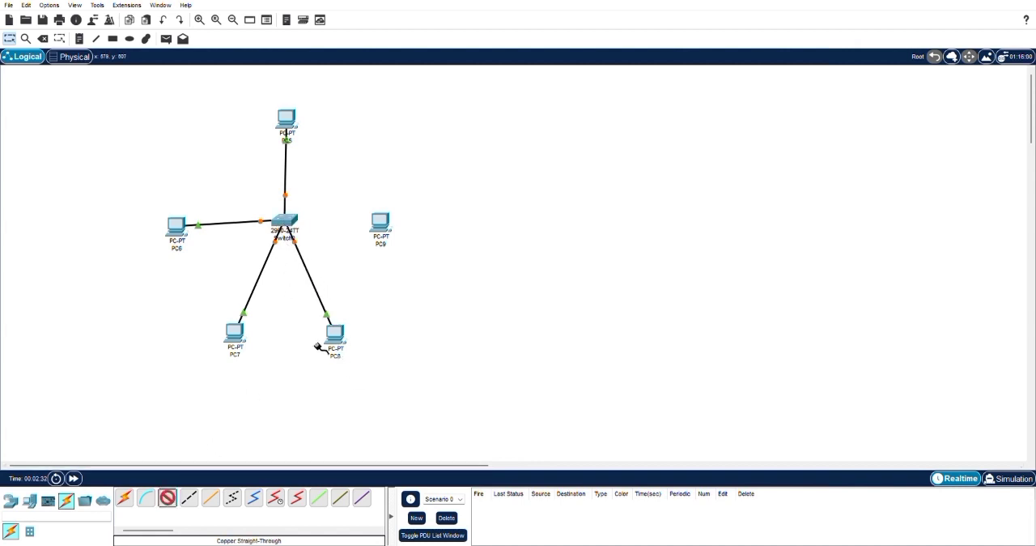
{"action": "left_click", "coordinate": [378, 232]}
{"action": "left_click", "coordinate": [397, 268]}
{"action": "left_click", "coordinate": [292, 224]}
{"action": "left_click", "coordinate": [322, 221]}
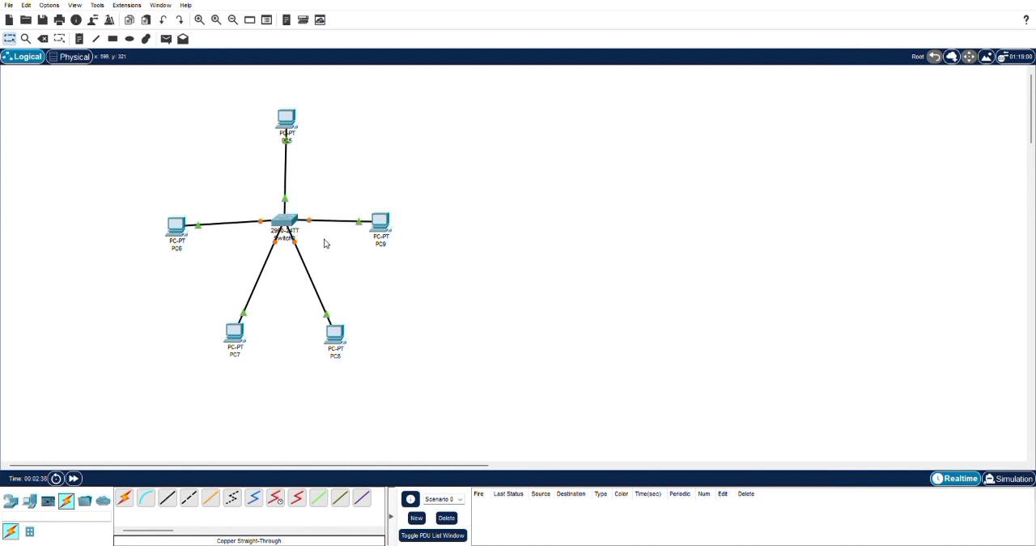
- Align PC6 and PC9 horizontally with the switch and shift PC5 slightly to the left above it
{"action": "mouse_move", "coordinate": [382, 225]}
{"action": "left_mouse_down"}
{"action": "mouse_move", "coordinate": [416, 229]}
{"action": "mouse_move", "coordinate": [398, 230]}
{"action": "left_mouse_up"}
{"action": "left_click_drag", "start_coordinate": [178, 232], "coordinate": [172, 222]}
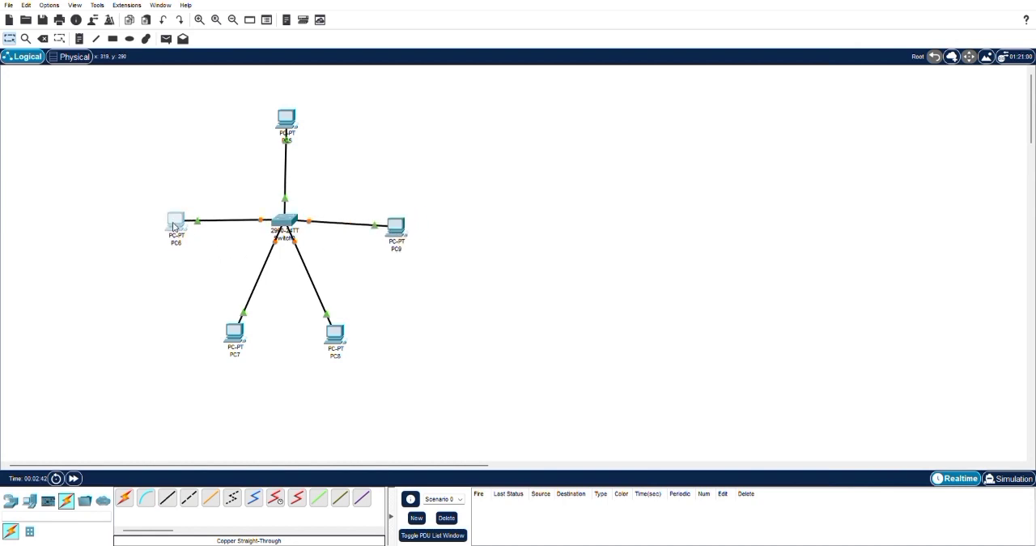
{"action": "left_click_drag", "start_coordinate": [394, 233], "coordinate": [394, 225]}
{"action": "left_click_drag", "start_coordinate": [287, 120], "coordinate": [282, 121]}
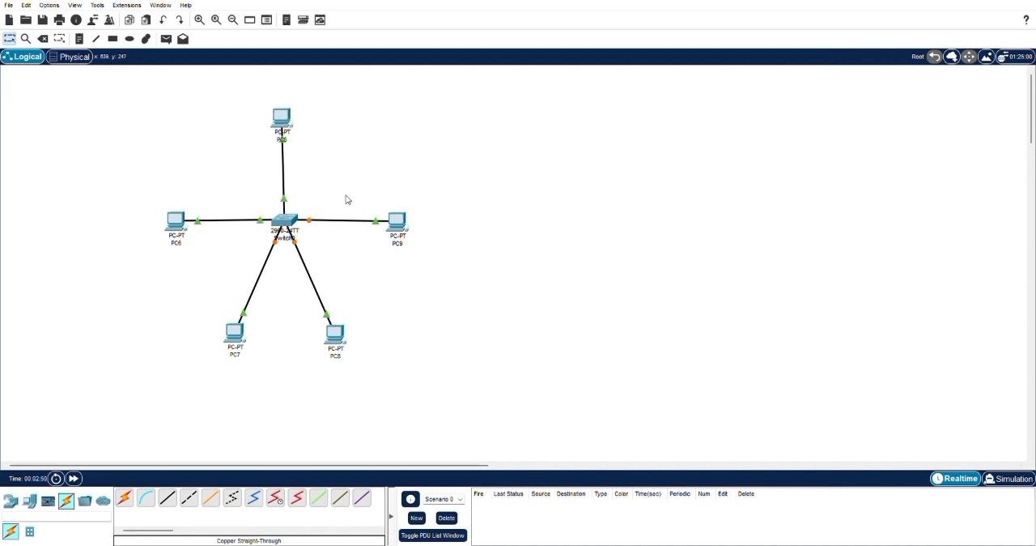
- Label PC5 through PC9 with notes 192.168.30.2 through 192.168.30.6 in order, and add the note "Geteway = 192.168.30.1"
{"action": "left_click", "coordinate": [79, 38]}
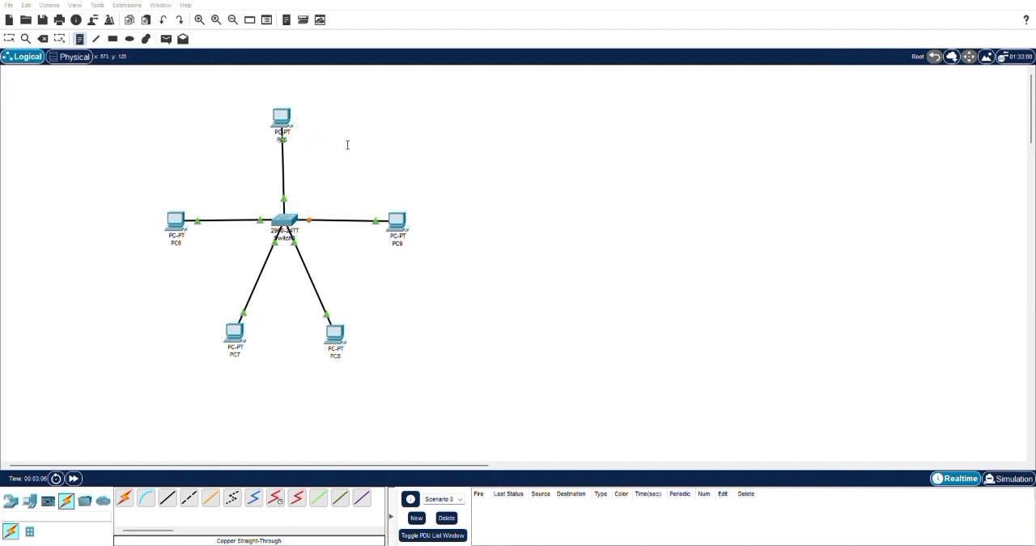
{"action": "type", "text": "192.168.30.2"}
{"action": "left_click", "coordinate": [240, 381]}
{"action": "type", "text": "192.168.30.4"}
{"action": "left_click", "coordinate": [365, 367]}
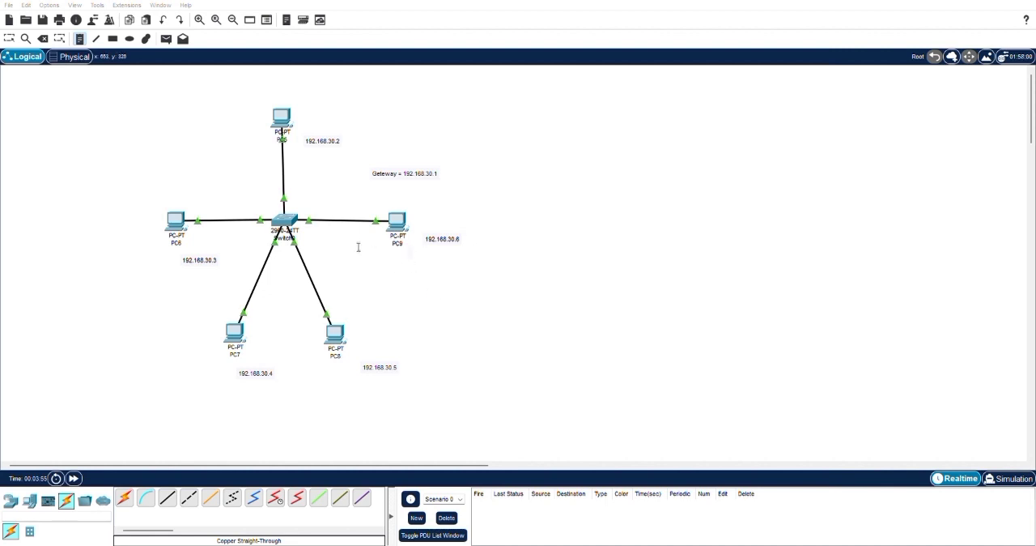
{"action": "key", "text": "Escape"}
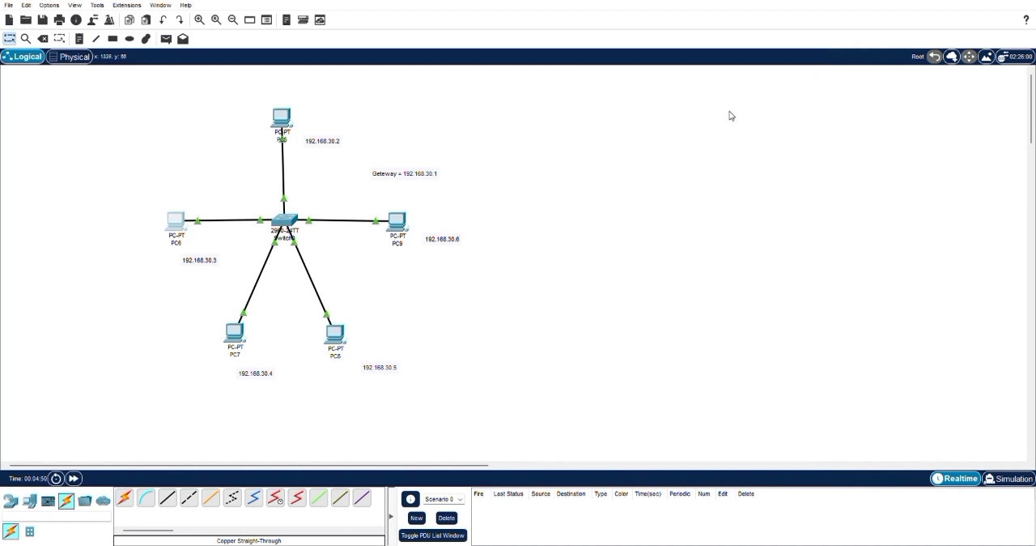
- Open the device window of PC7
{"action": "left_click", "coordinate": [235, 332]}
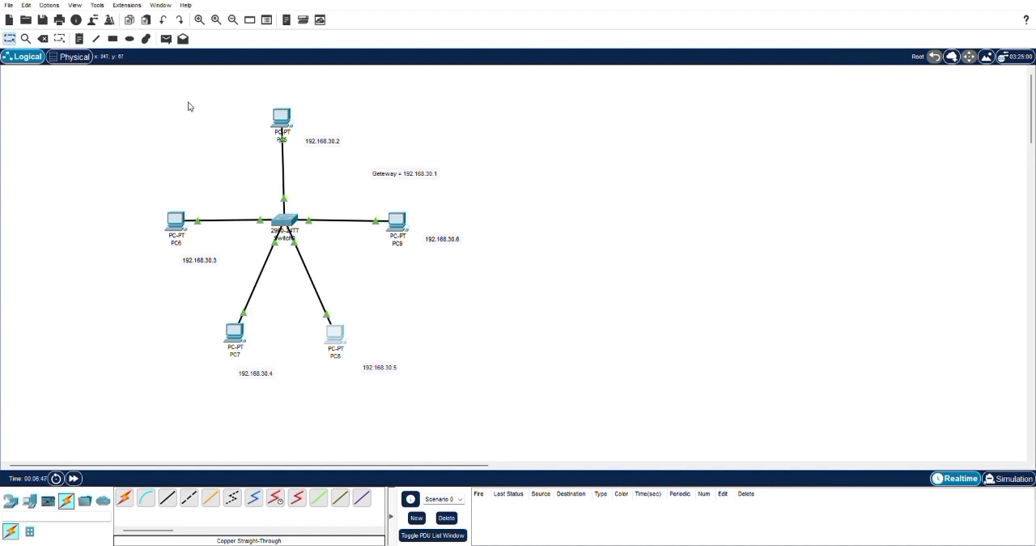
- Send simple PDUs from PC5 to PC6 and from PC6 to PC7
{"action": "left_click", "coordinate": [166, 39]}
{"action": "left_click", "coordinate": [284, 121]}
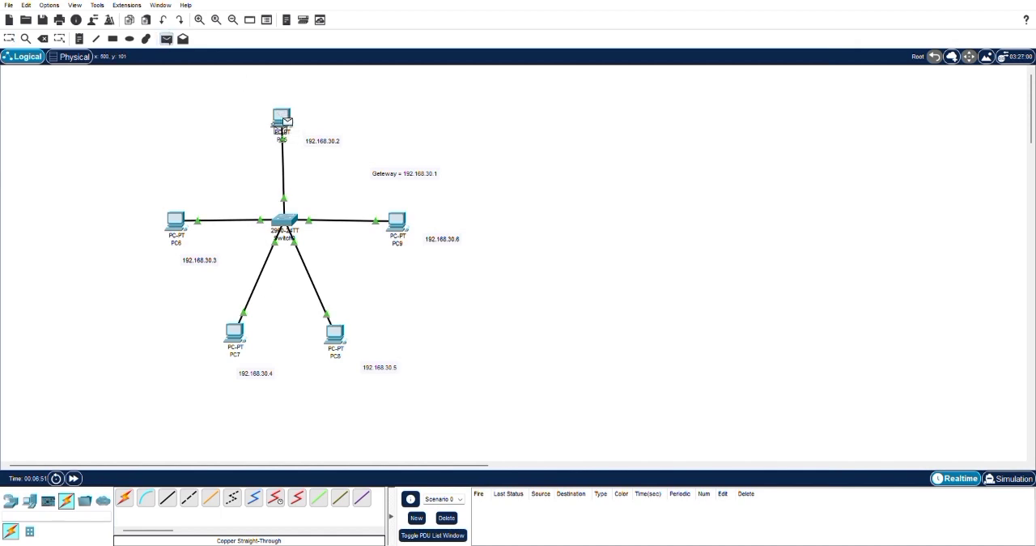
{"action": "left_click", "coordinate": [174, 221]}
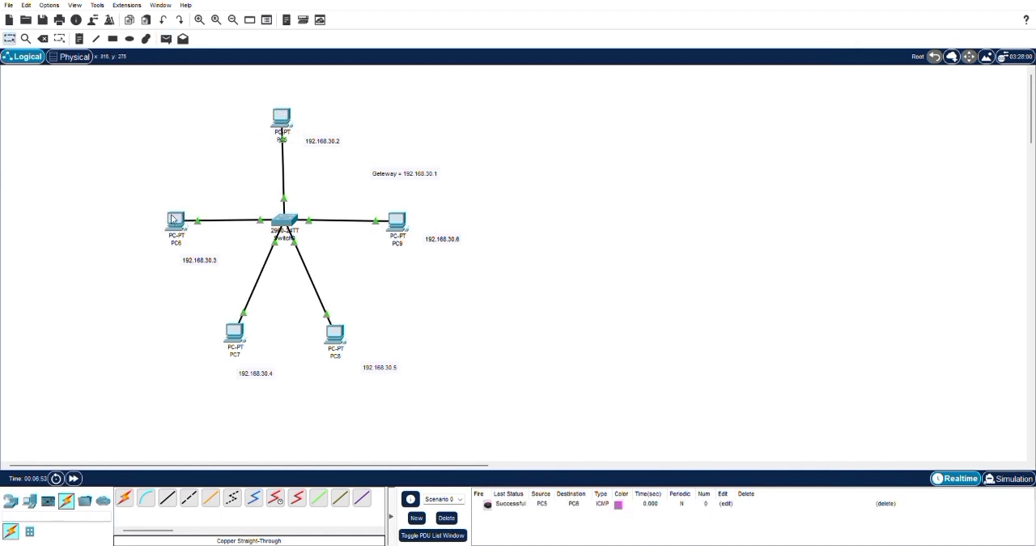
{"action": "left_click", "coordinate": [166, 39]}
{"action": "left_click", "coordinate": [174, 220]}
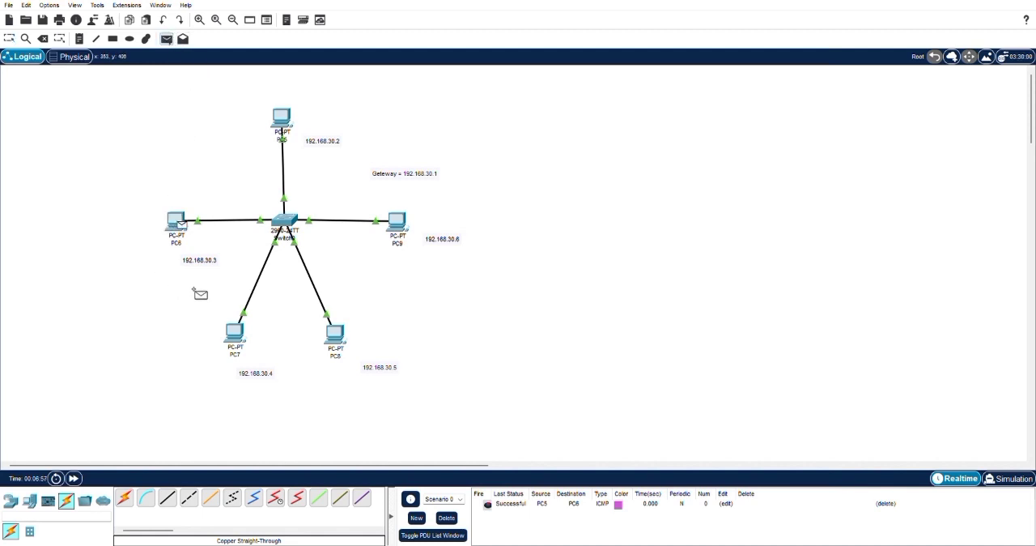
{"action": "left_click", "coordinate": [233, 331]}
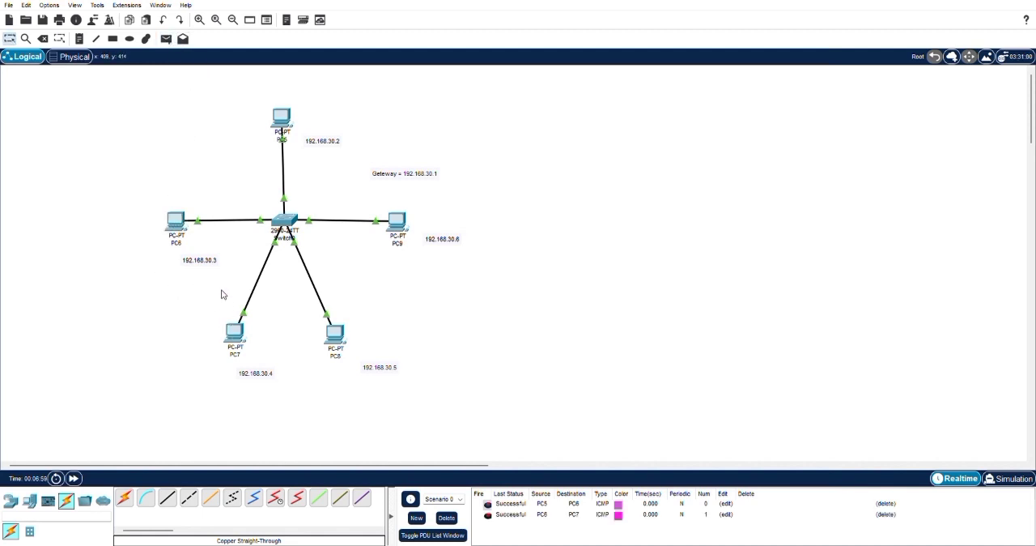
- Send simple PDUs from PC7 to PC8 and from PC8 to PC9
{"action": "left_click", "coordinate": [165, 39]}
{"action": "left_click", "coordinate": [235, 332]}
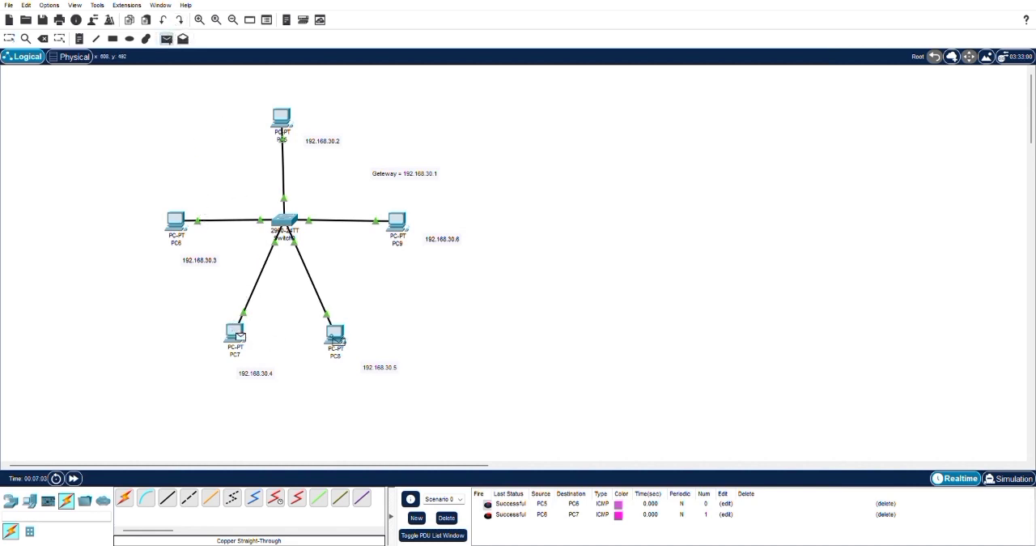
{"action": "left_click", "coordinate": [335, 334]}
{"action": "left_click", "coordinate": [166, 39]}
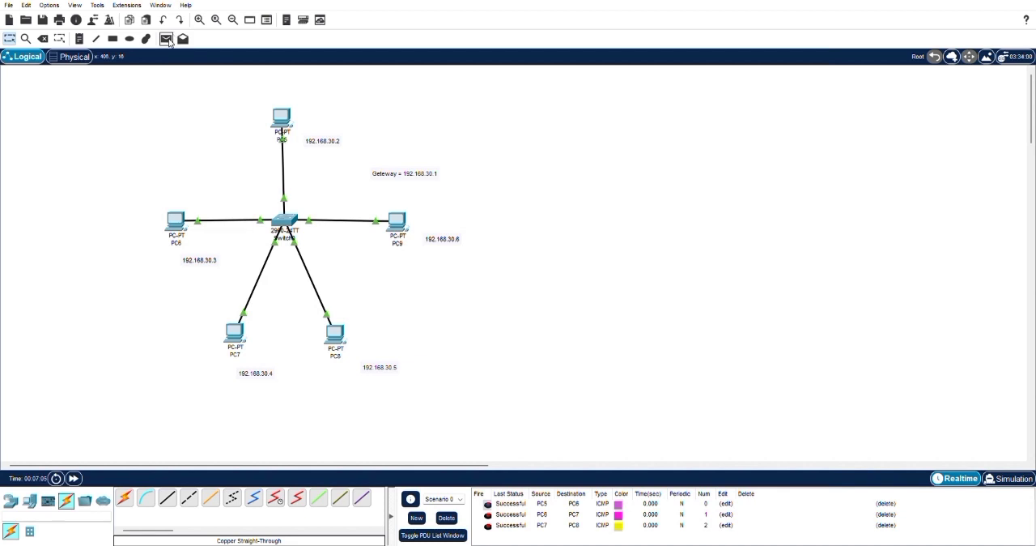
{"action": "left_click", "coordinate": [336, 331]}
{"action": "left_click", "coordinate": [394, 218]}
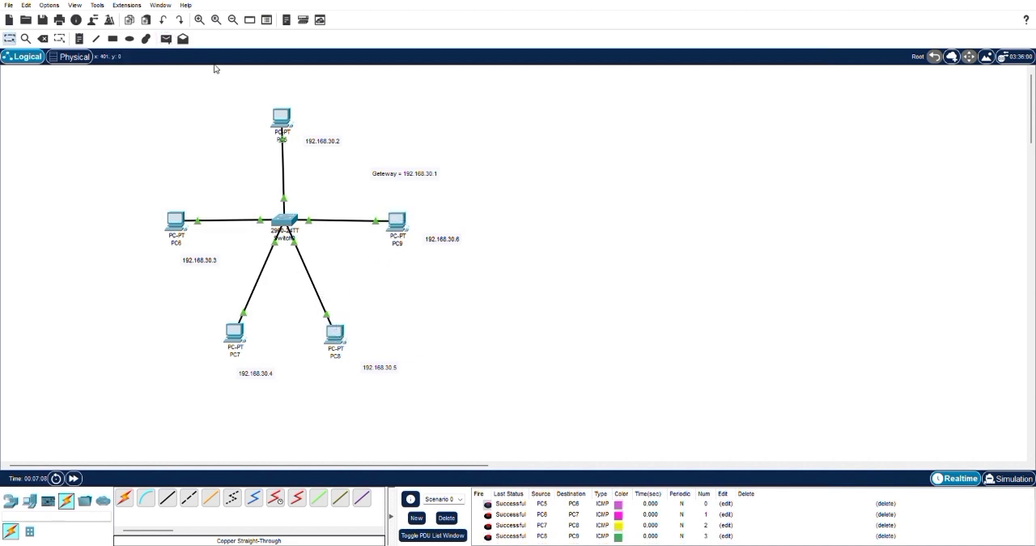
- Send a simple PDU from PC9 to PC5 to complete the loop of connectivity tests
{"action": "left_click", "coordinate": [167, 40]}
{"action": "left_click", "coordinate": [396, 221]}
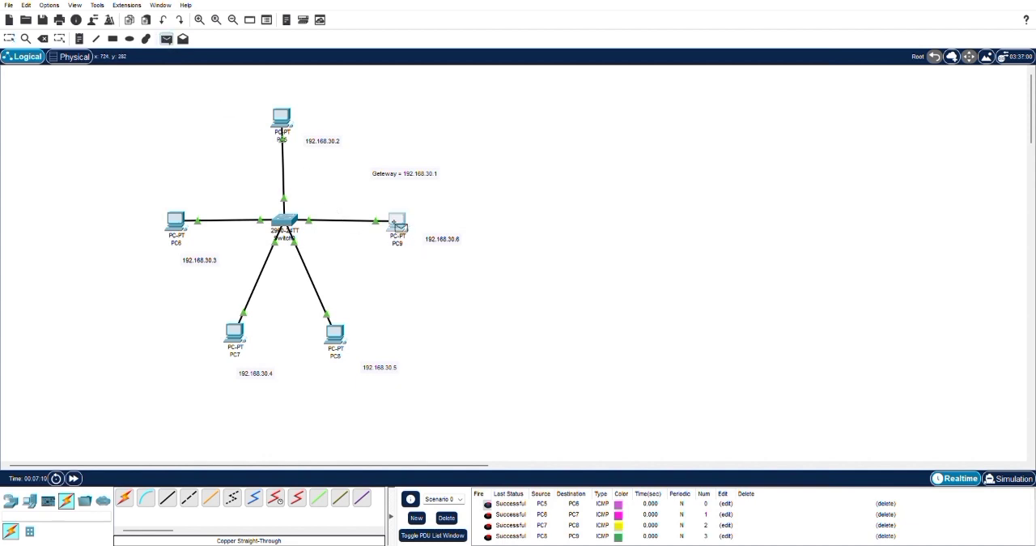
{"action": "left_click", "coordinate": [278, 118]}
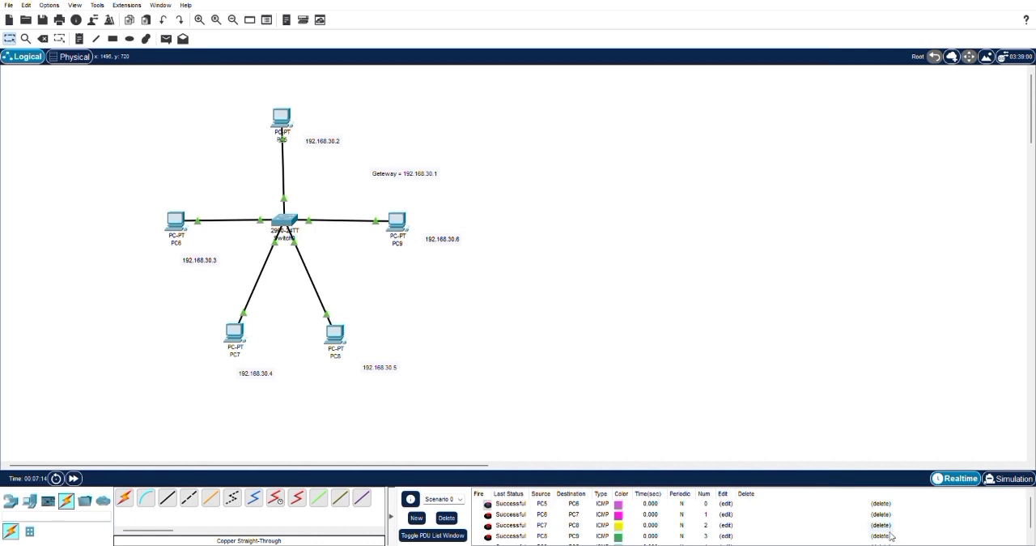
- Review the status of the sent PDUs in the list and play them in Simulation mode
{"action": "scroll", "coordinate": [995, 511], "scroll_direction": "down", "scroll_amount": 1}
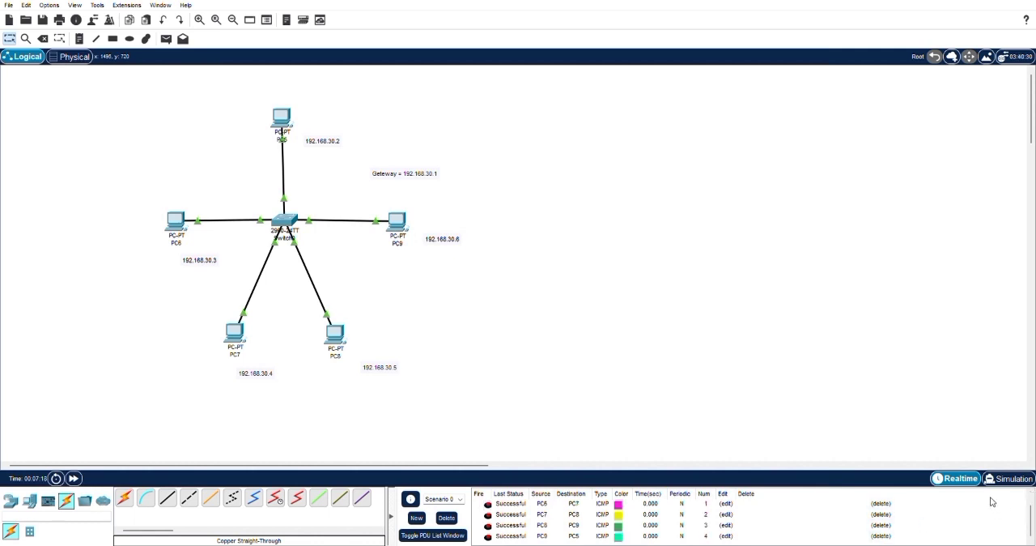
{"action": "scroll", "coordinate": [991, 502], "scroll_direction": "up", "scroll_amount": 1}
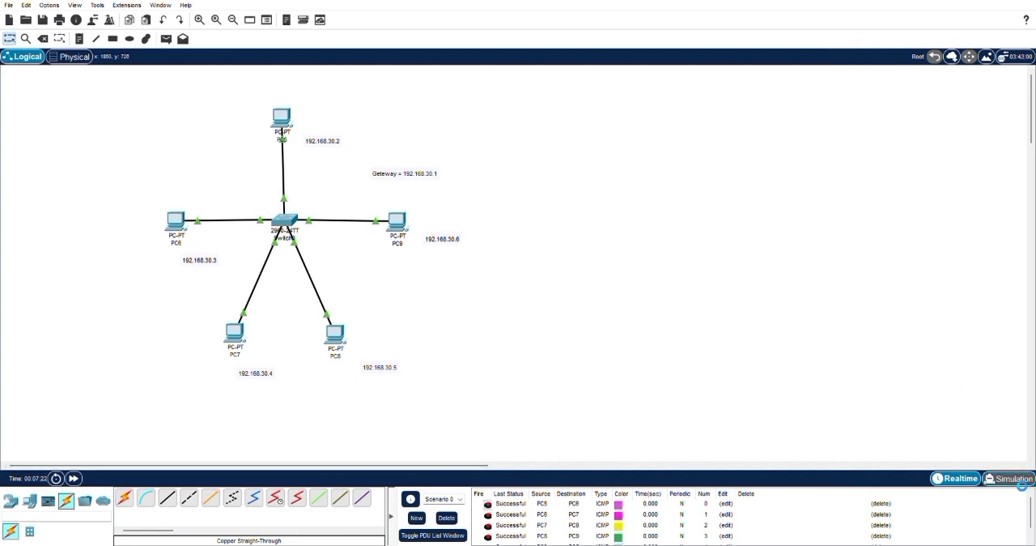
{"action": "left_click", "coordinate": [1018, 481]}
{"action": "left_click", "coordinate": [962, 356]}
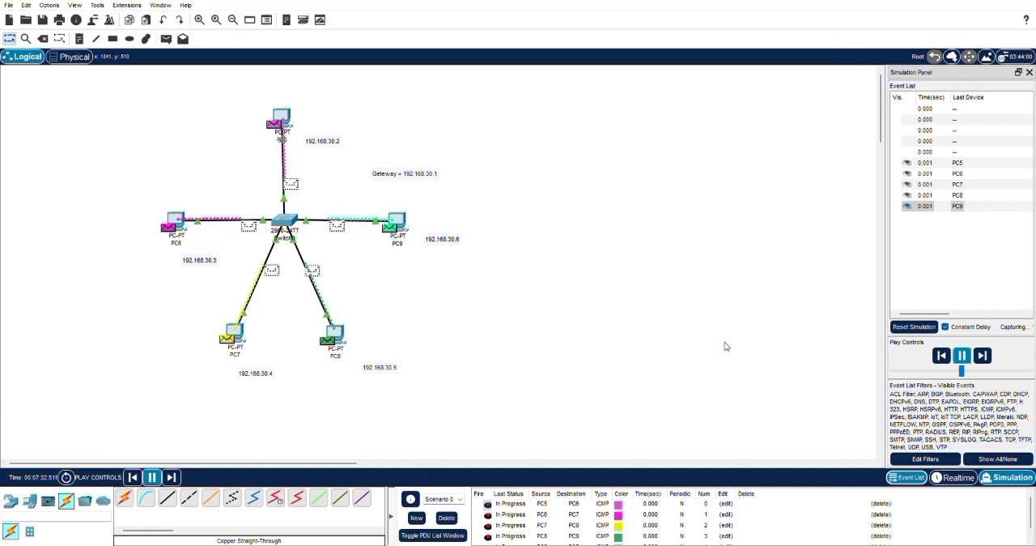